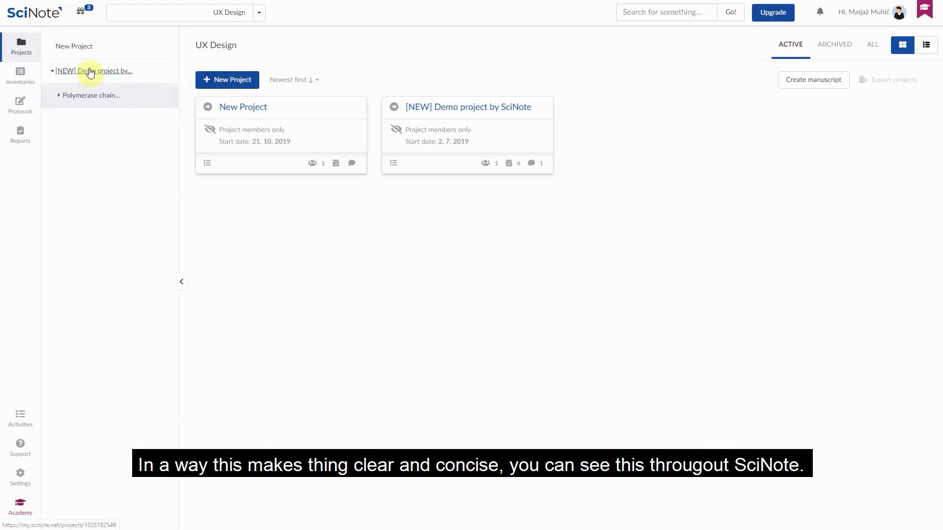
- Open Inventories and select then deselect item 4214 in the Samples table to see its actions
{"action": "left_click", "coordinate": [21, 81]}
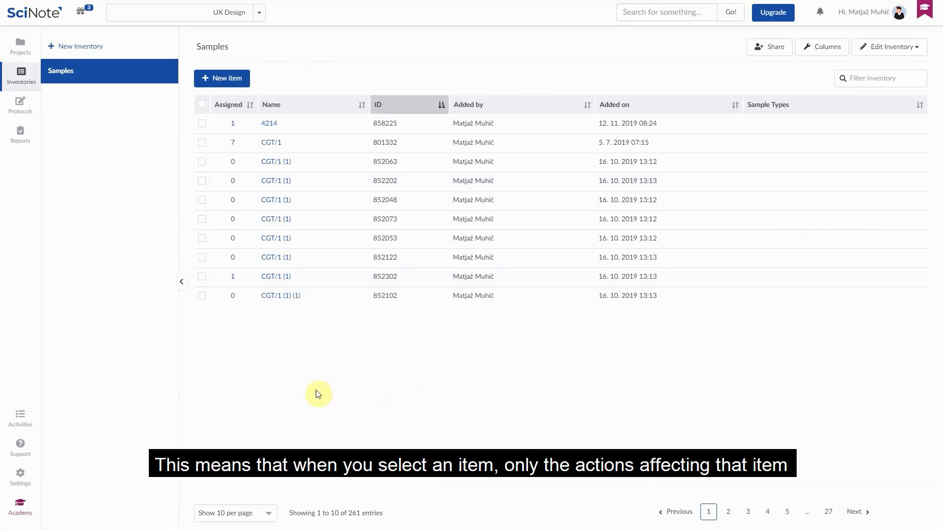
{"action": "left_click", "coordinate": [201, 124]}
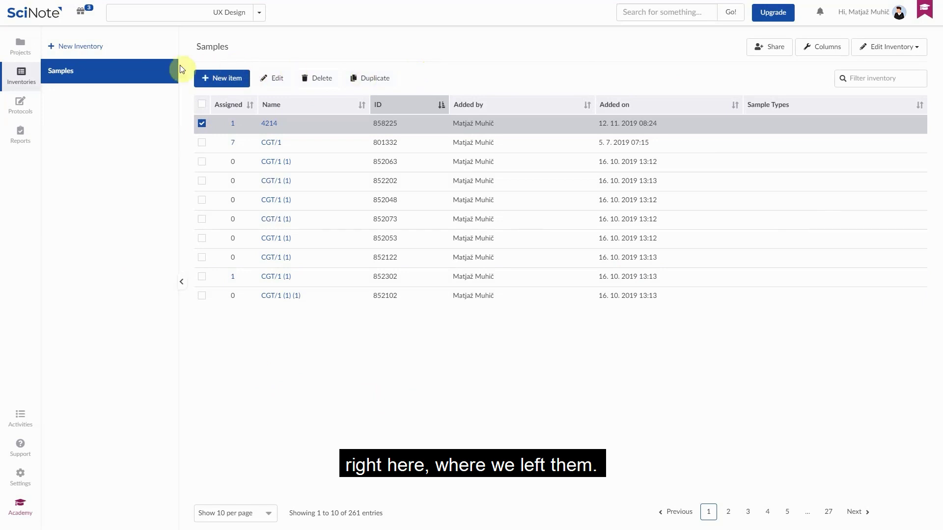
{"action": "left_click", "coordinate": [202, 124]}
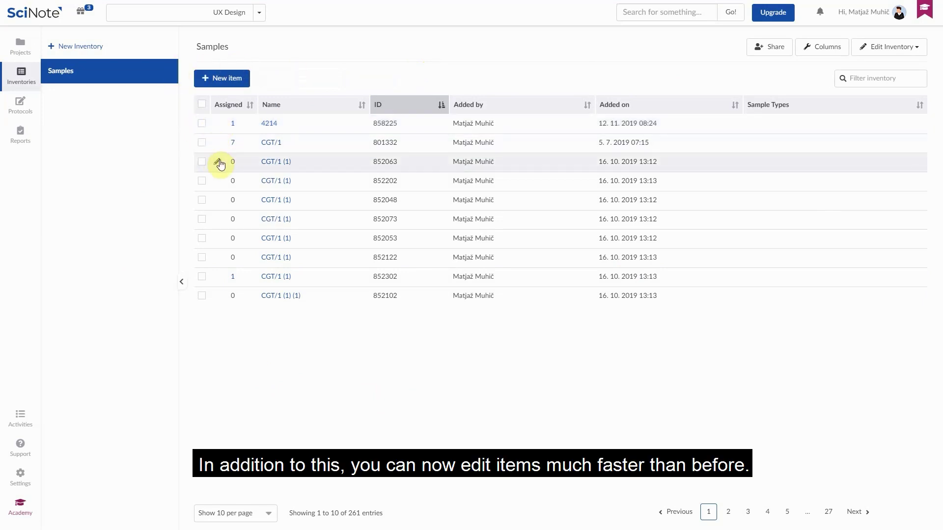
{"action": "left_click", "coordinate": [217, 125]}
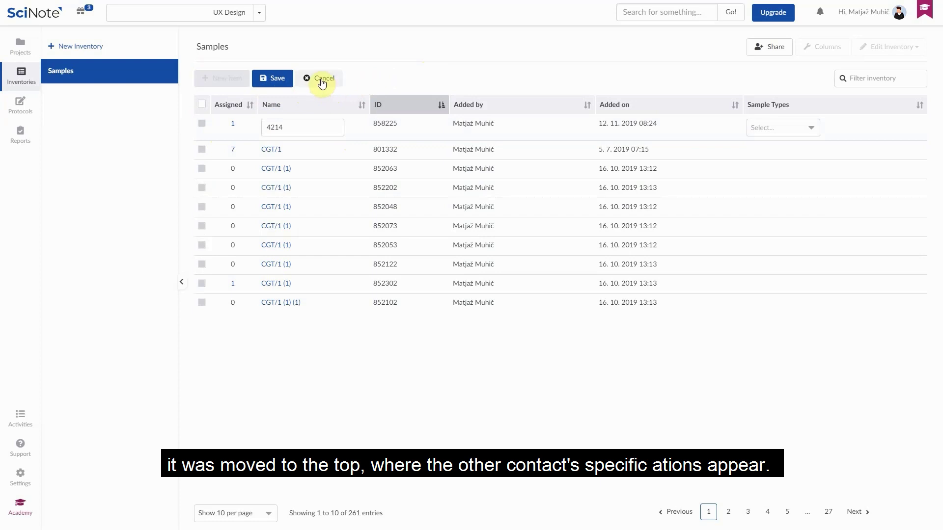
{"action": "left_click", "coordinate": [320, 79]}
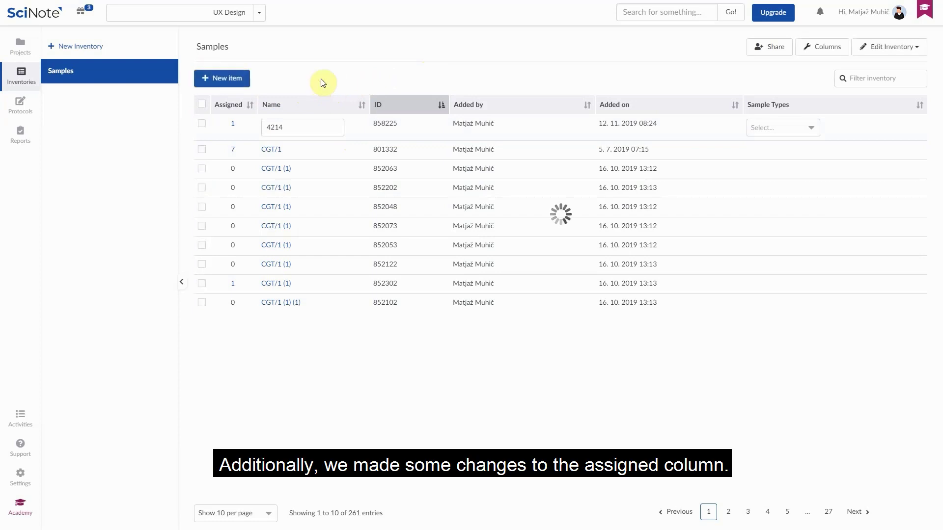
{"action": "mouse_move", "coordinate": [234, 126]}
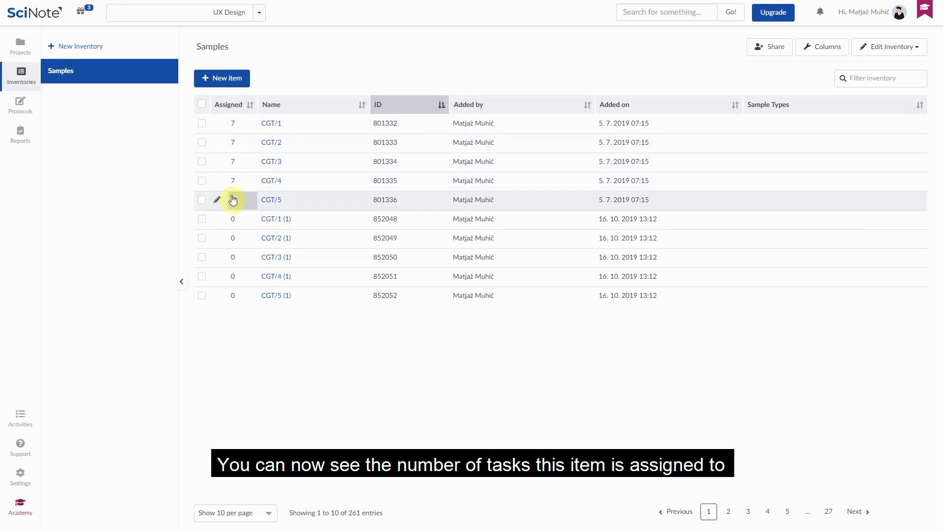
{"action": "mouse_move", "coordinate": [234, 166]}
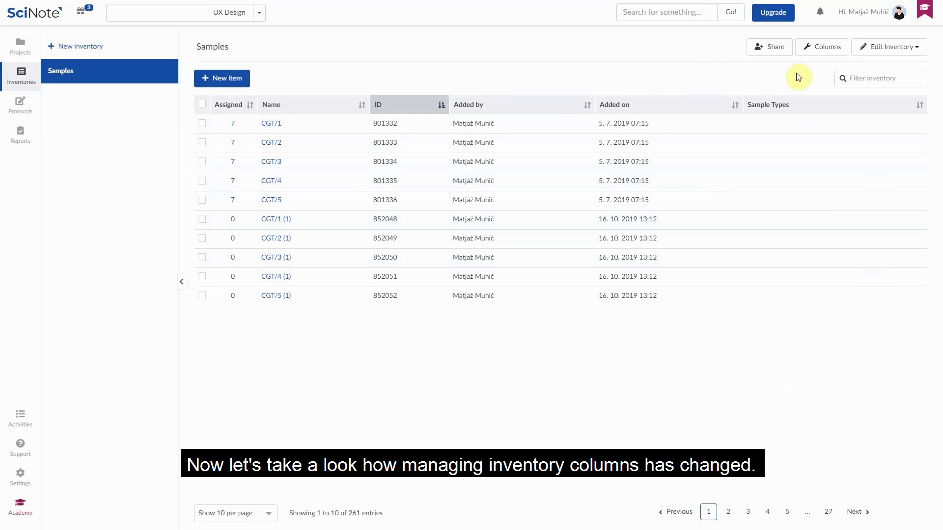
- In Manage columns, hide the ID column and move Added by below Added on
{"action": "left_click", "coordinate": [879, 48]}
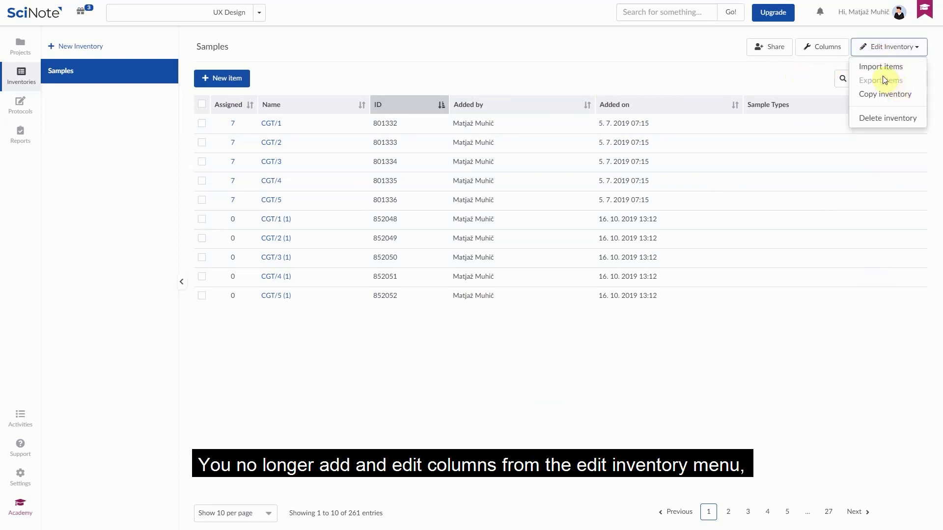
{"action": "left_click", "coordinate": [806, 78]}
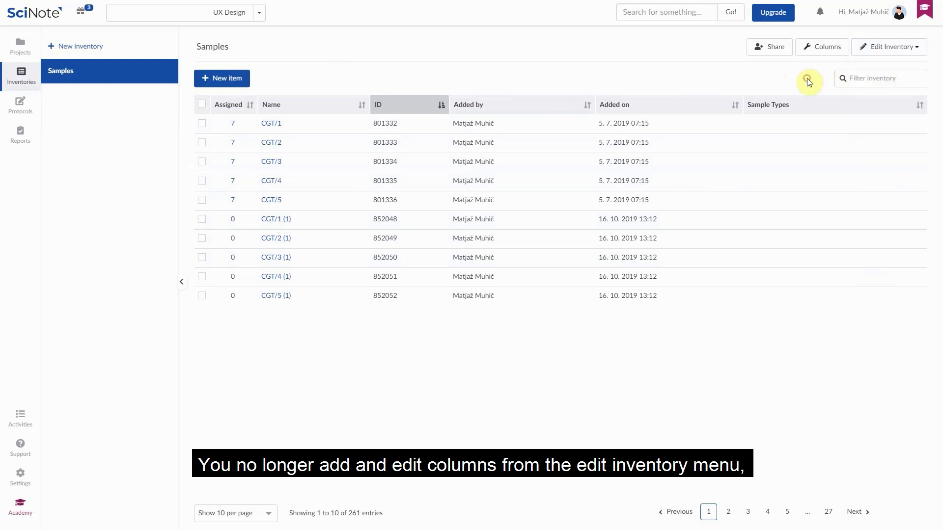
{"action": "left_click", "coordinate": [821, 46]}
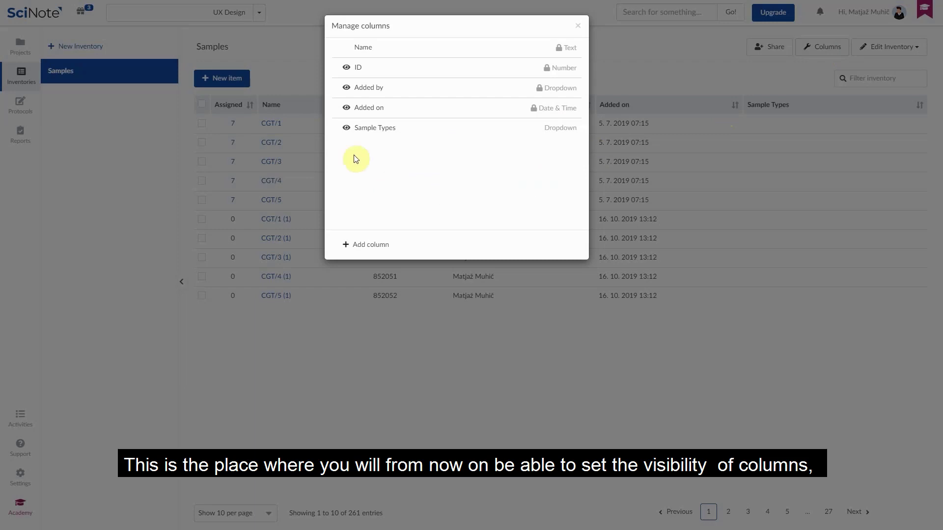
{"action": "left_click", "coordinate": [346, 69]}
{"action": "left_click_drag", "start_coordinate": [368, 89], "coordinate": [371, 105]}
{"action": "mouse_move", "coordinate": [552, 132]}
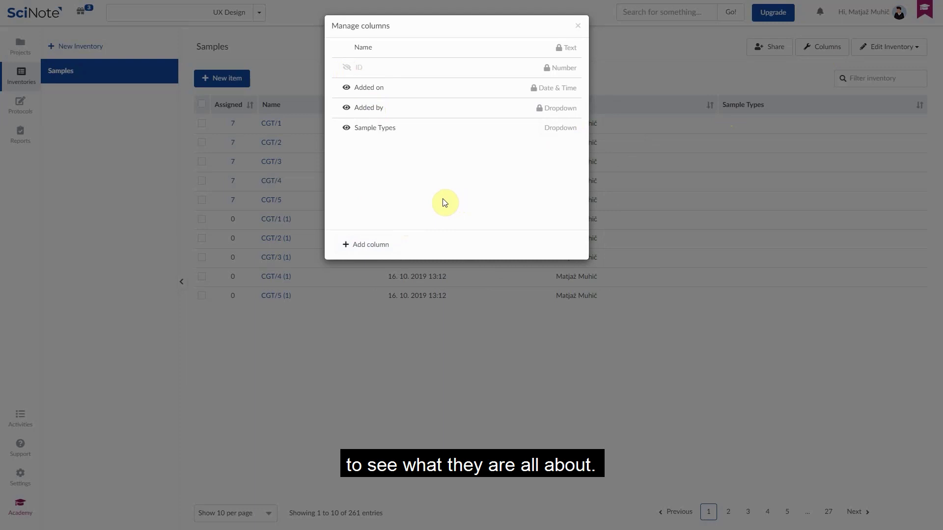
{"action": "left_click", "coordinate": [368, 244]}
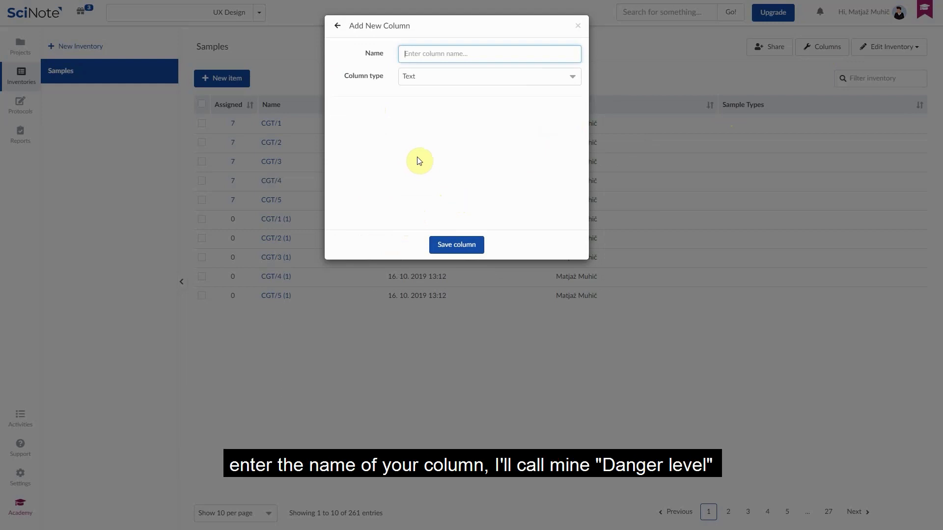
- Name the new column Danger level, make it a Status column, and add High with a cursing-face emoji
{"action": "type", "text": "Danger levl"}
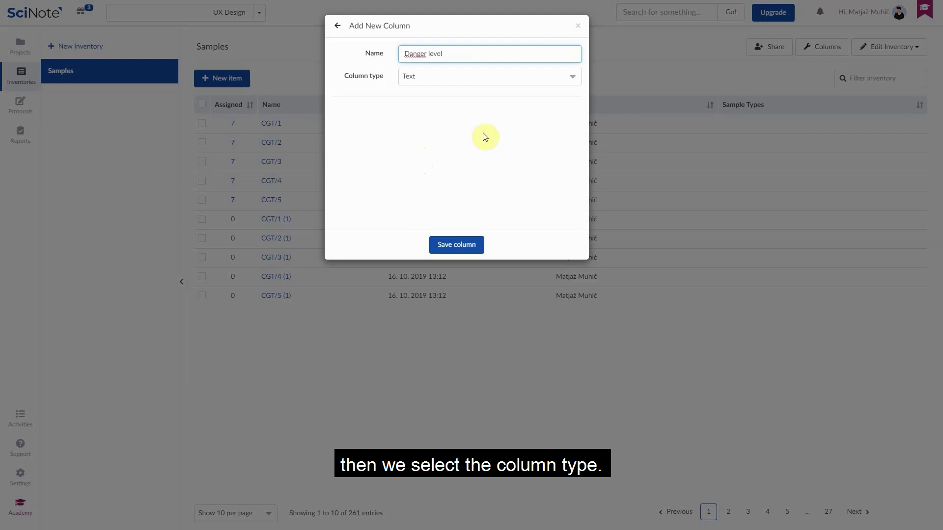
{"action": "left_click", "coordinate": [486, 80]}
{"action": "left_click", "coordinate": [421, 176]}
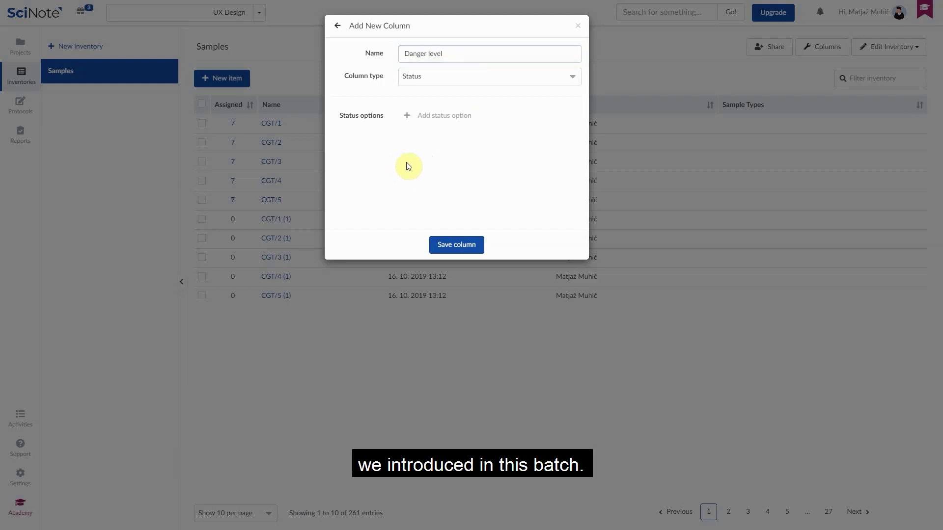
{"action": "left_click", "coordinate": [425, 121]}
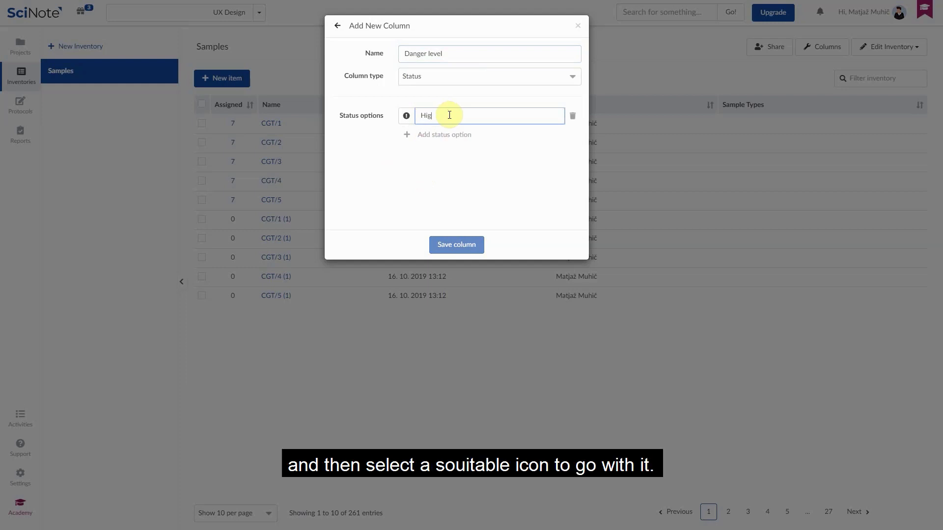
{"action": "type", "text": "High"}
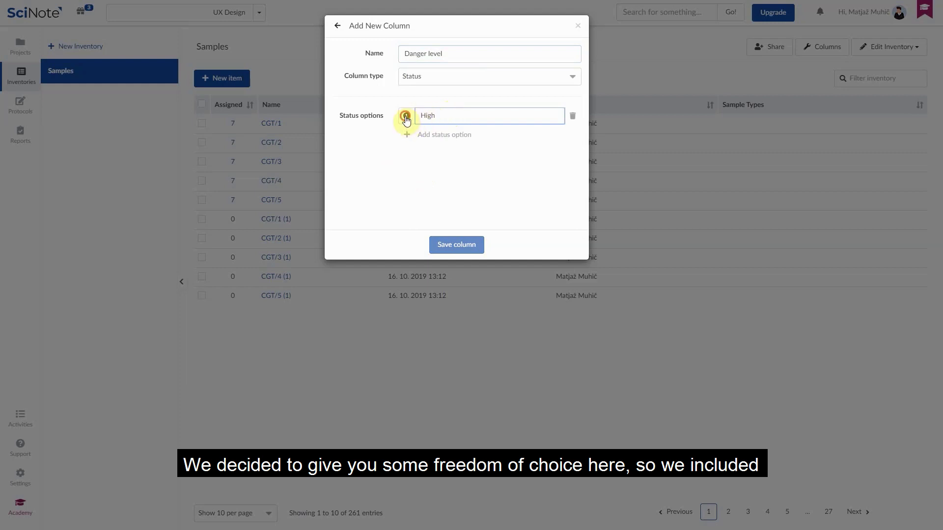
{"action": "left_click", "coordinate": [406, 118]}
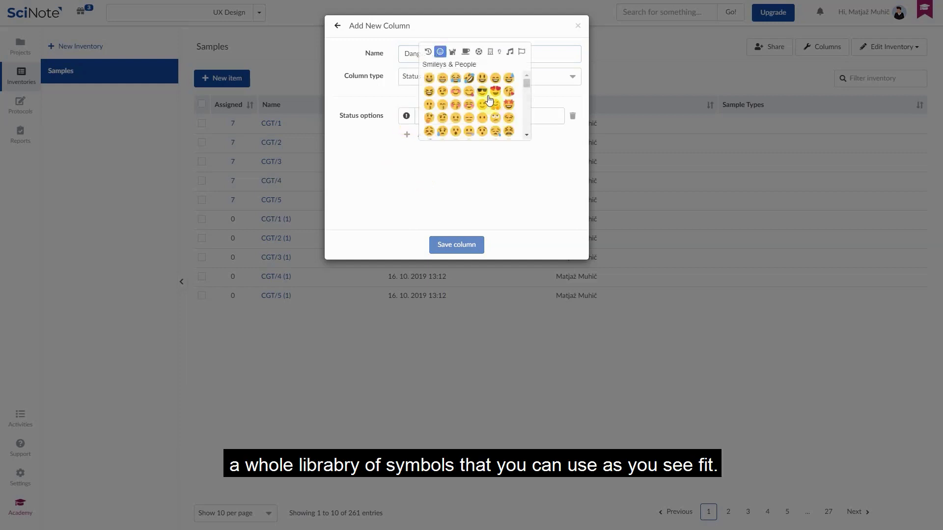
{"action": "scroll", "coordinate": [488, 112], "scroll_direction": "down", "scroll_amount": 3}
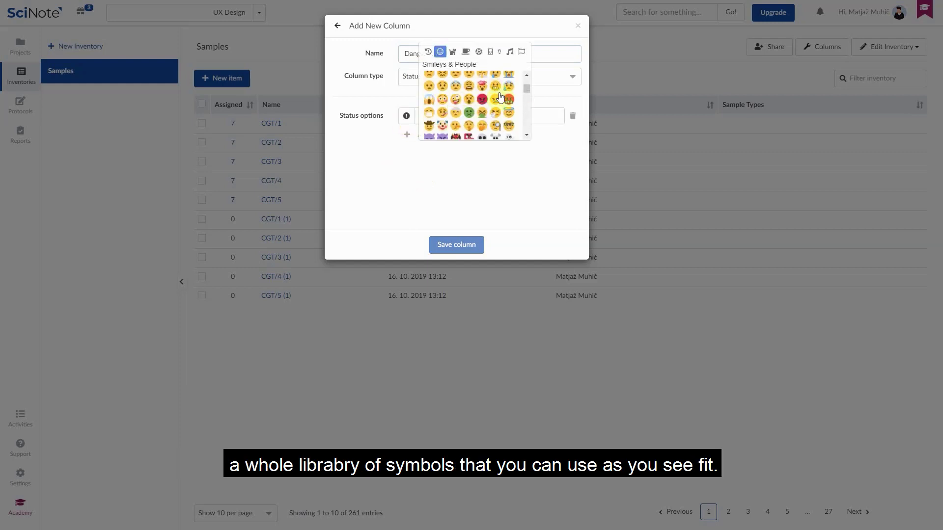
{"action": "left_click", "coordinate": [509, 99]}
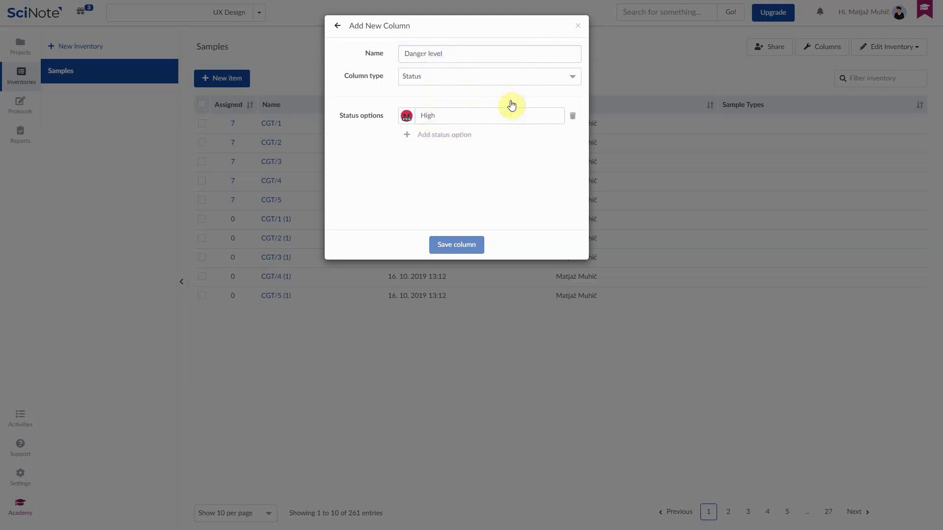
- Add Medium (thinking-face emoji) and Low (face emoji) status options and save the column
{"action": "left_click", "coordinate": [454, 137]}
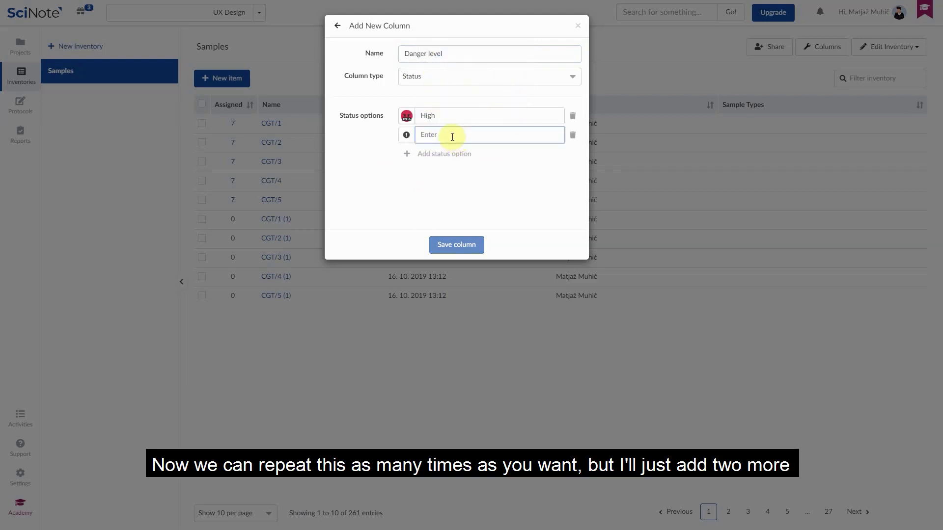
{"action": "left_click", "coordinate": [407, 136]}
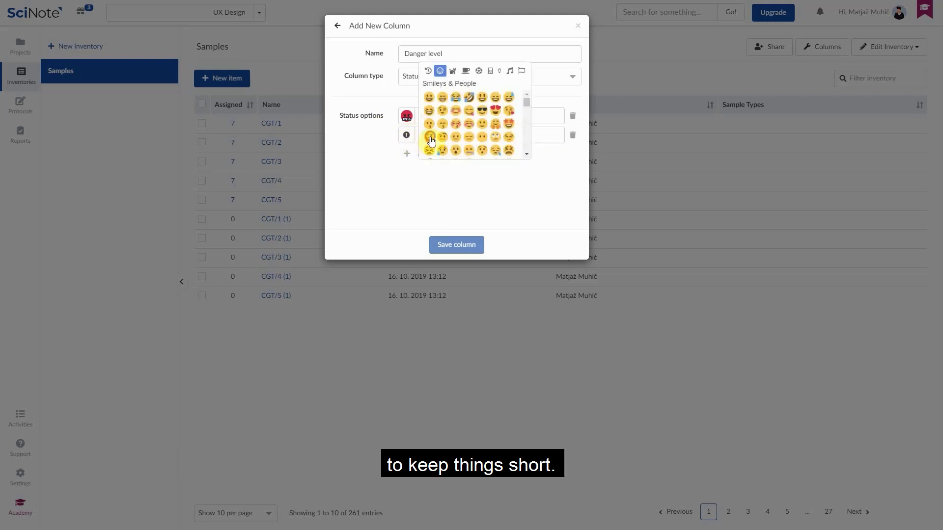
{"action": "left_click", "coordinate": [430, 138]}
{"action": "left_click", "coordinate": [448, 155]}
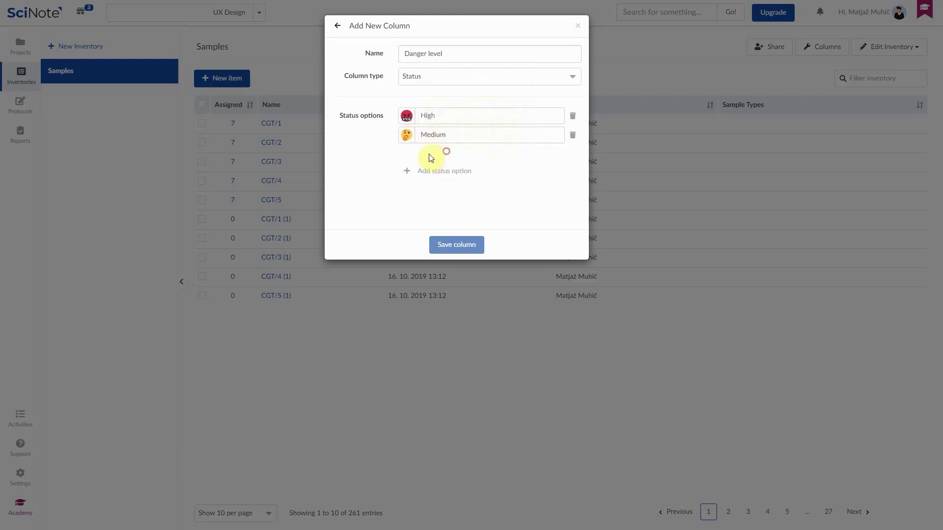
{"action": "left_click", "coordinate": [408, 155]}
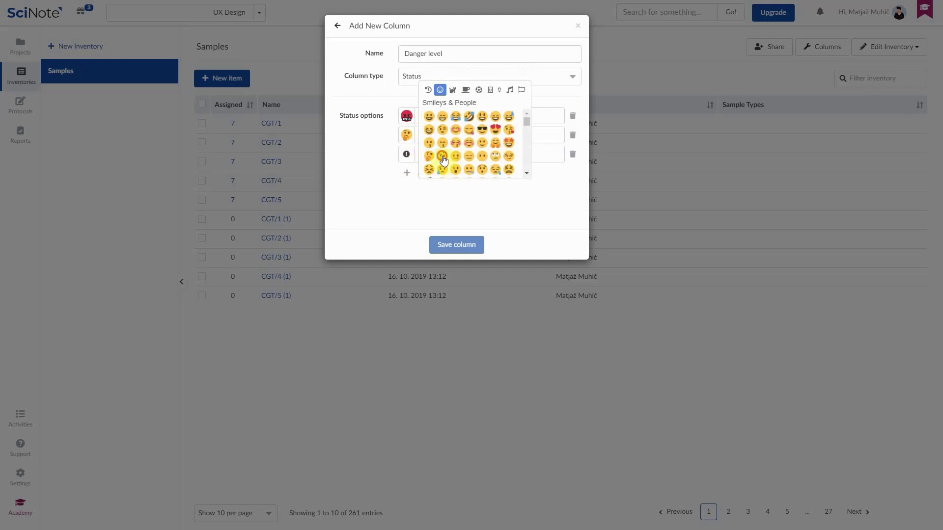
{"action": "left_click", "coordinate": [439, 157]}
{"action": "left_click", "coordinate": [438, 153]}
{"action": "type", "text": "L"}
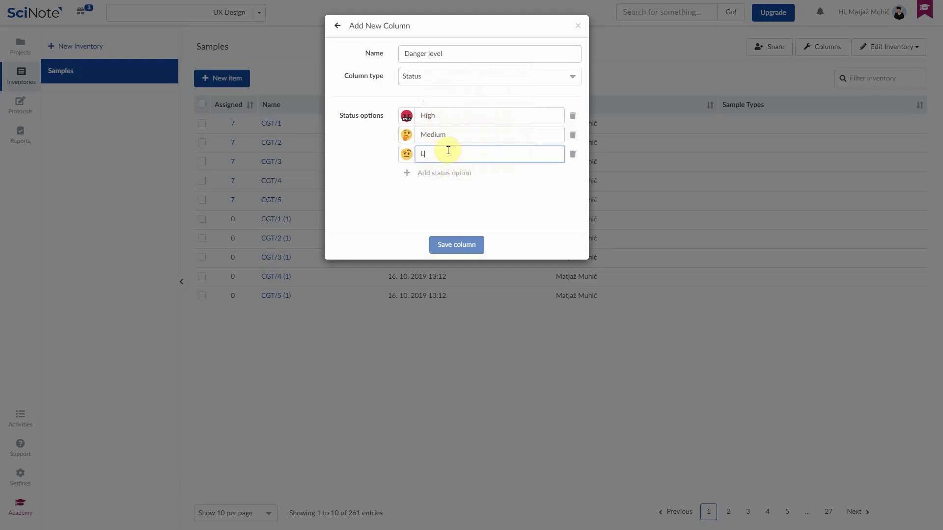
{"action": "type", "text": "ow"}
{"action": "left_click", "coordinate": [461, 244]}
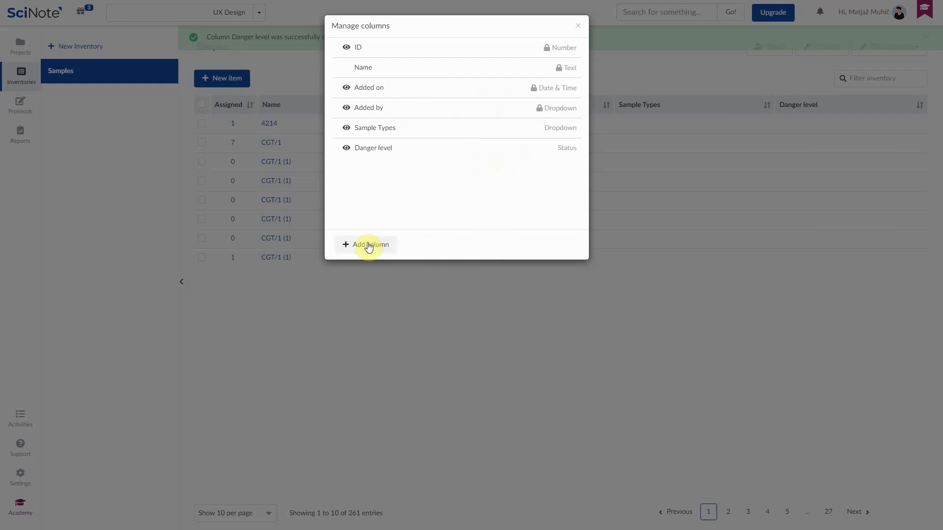
- Add a column named Date of type Date & Time range, save it, and close column management
{"action": "left_click", "coordinate": [369, 245]}
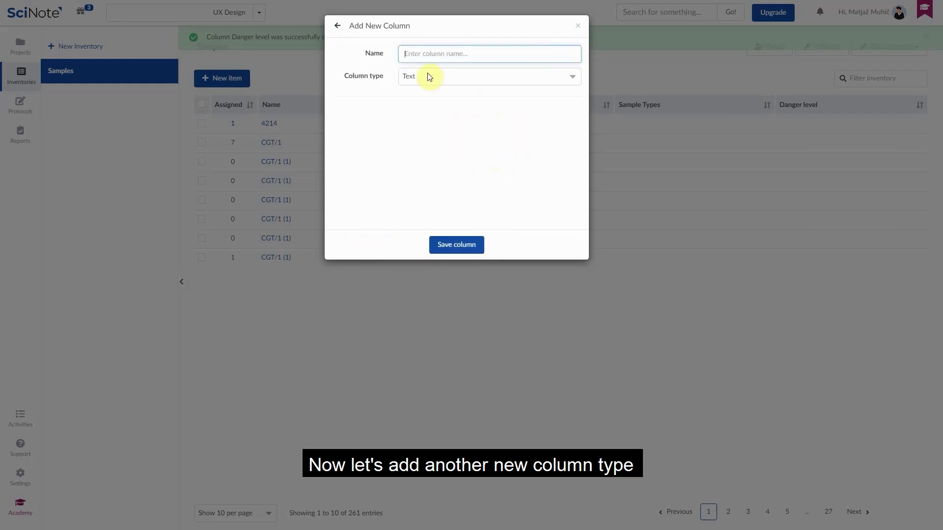
{"action": "type", "text": "Datel"}
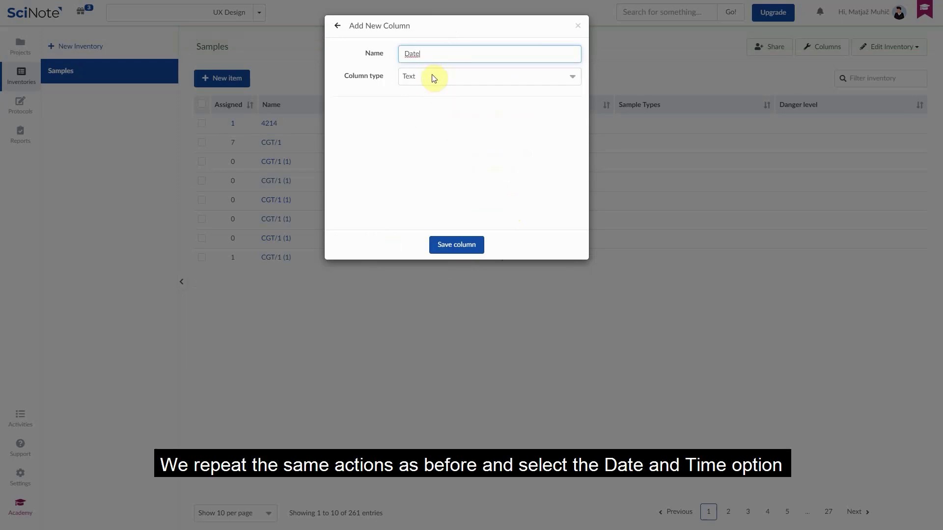
{"action": "left_click", "coordinate": [434, 78]}
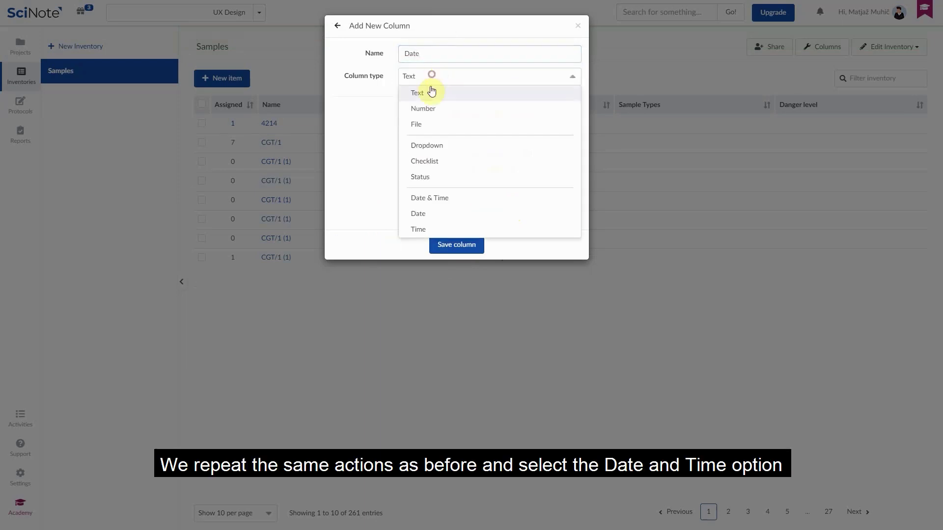
{"action": "left_click", "coordinate": [431, 197]}
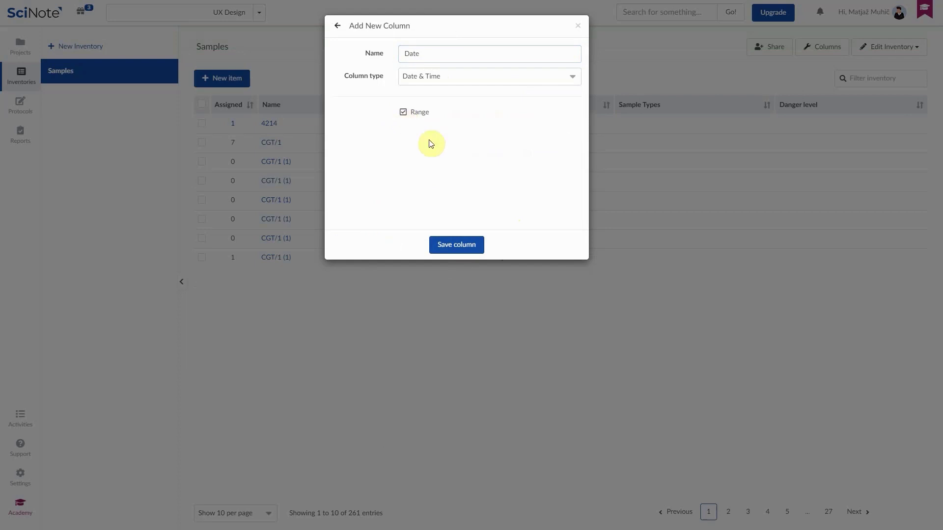
{"action": "left_click", "coordinate": [463, 250]}
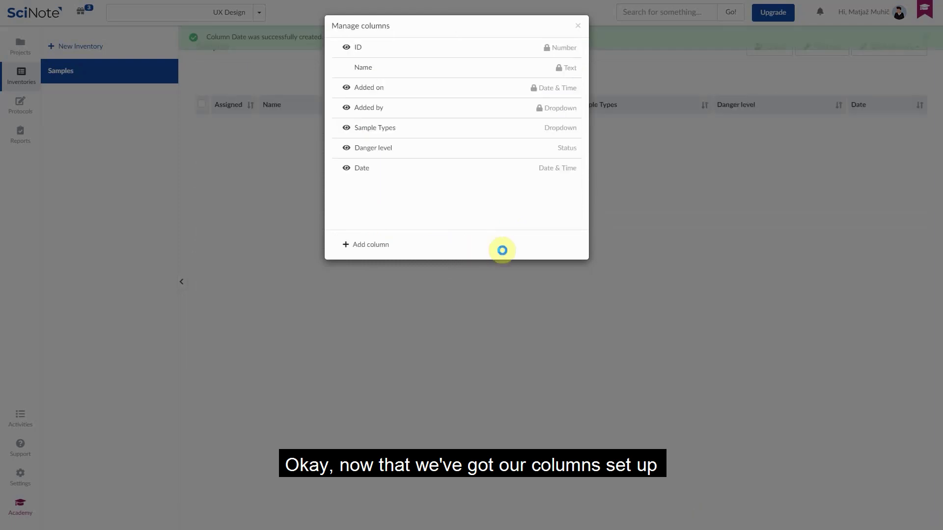
{"action": "left_click", "coordinate": [578, 25]}
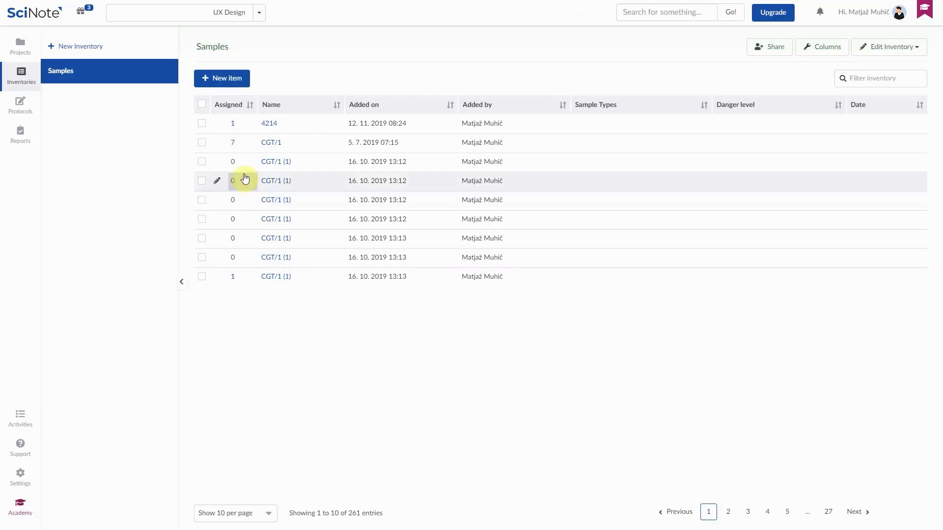
- Edit sample CGT/1 and set its Danger level to High
{"action": "left_click", "coordinate": [217, 144]}
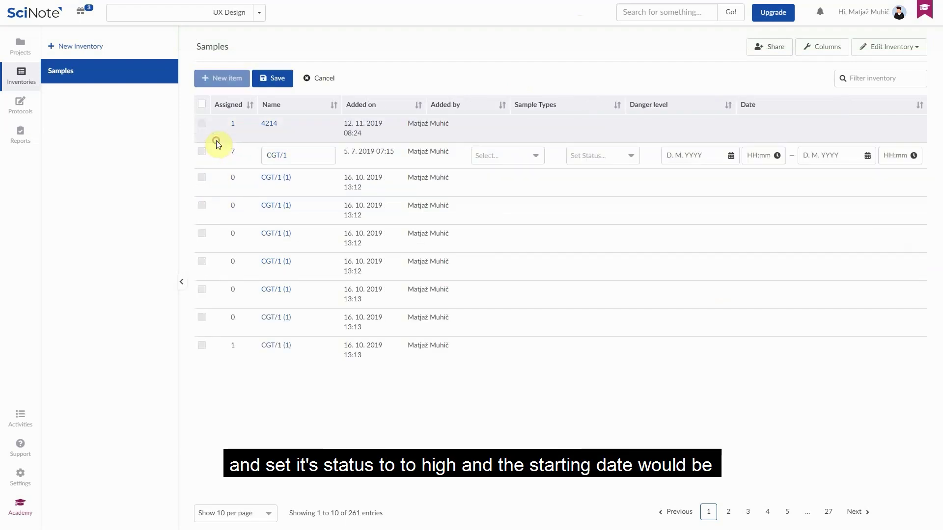
{"action": "left_click", "coordinate": [596, 154]}
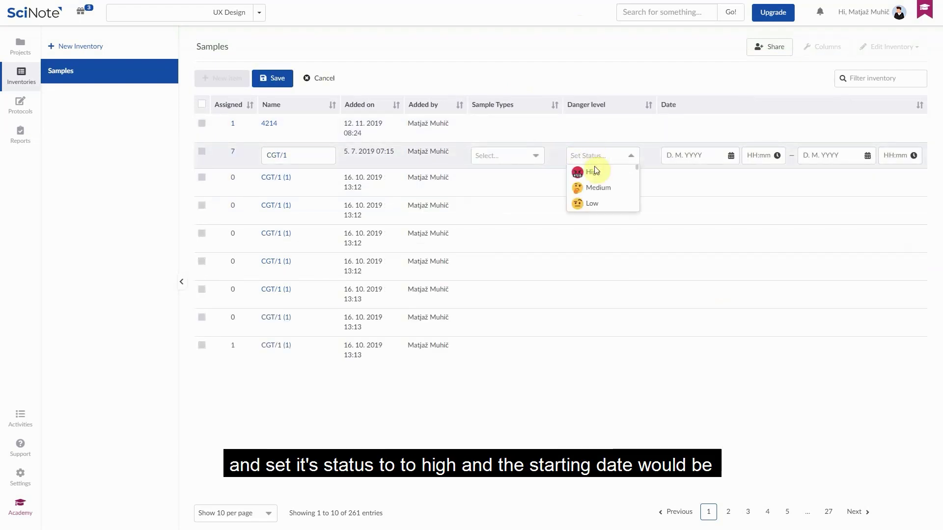
{"action": "left_click", "coordinate": [593, 173]}
- Set CGT/1's date range to 1. 1. 2020 10:00 – 5. 2. 2020 13:10 and save
{"action": "left_click", "coordinate": [677, 154]}
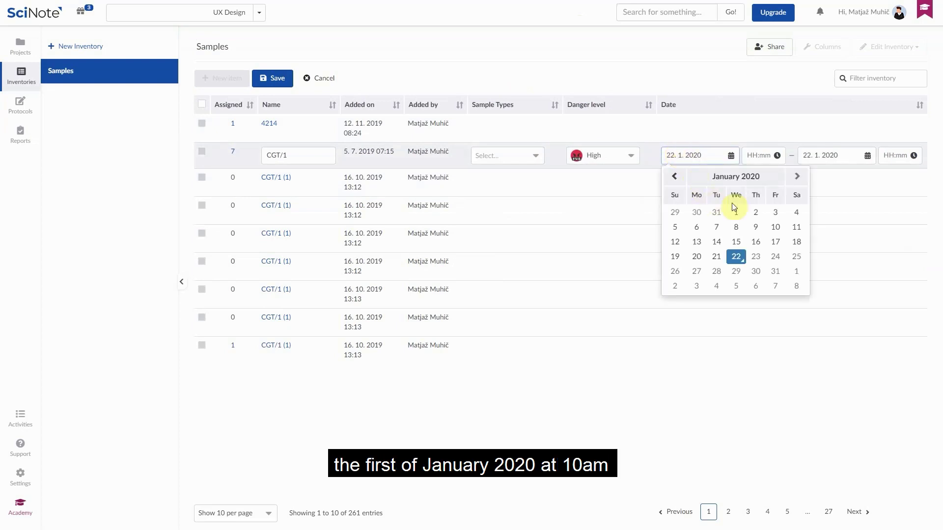
{"action": "left_click", "coordinate": [736, 214]}
{"action": "left_click", "coordinate": [748, 155]}
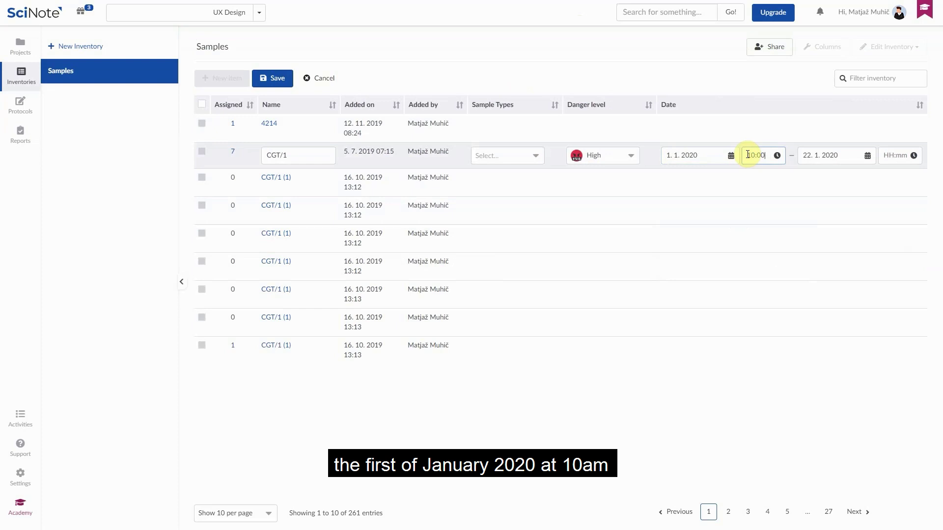
{"action": "left_click", "coordinate": [815, 154]}
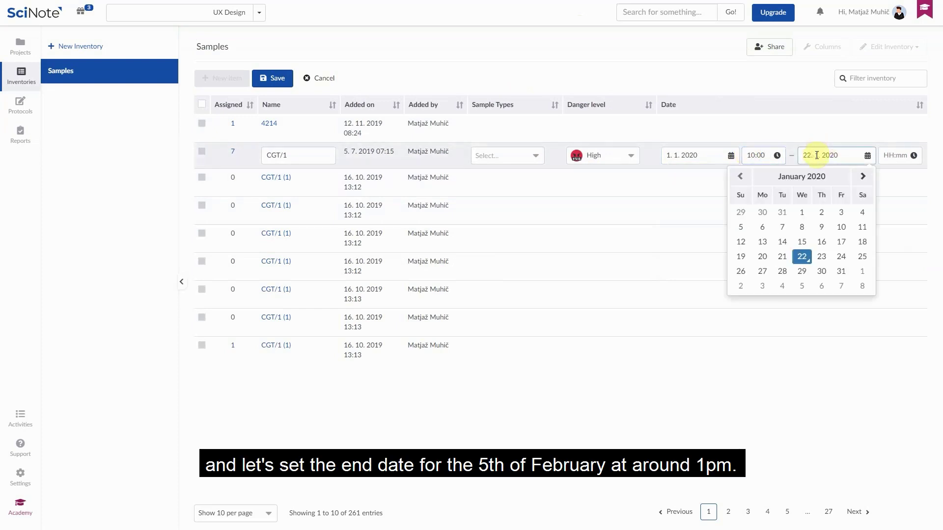
{"action": "left_click", "coordinate": [799, 286]}
{"action": "left_click", "coordinate": [886, 157]}
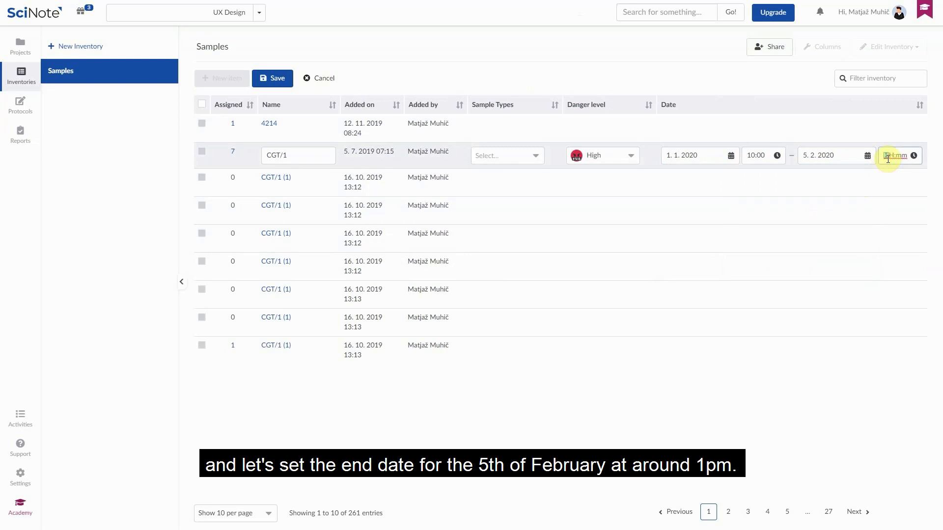
{"action": "type", "text": "13:10"}
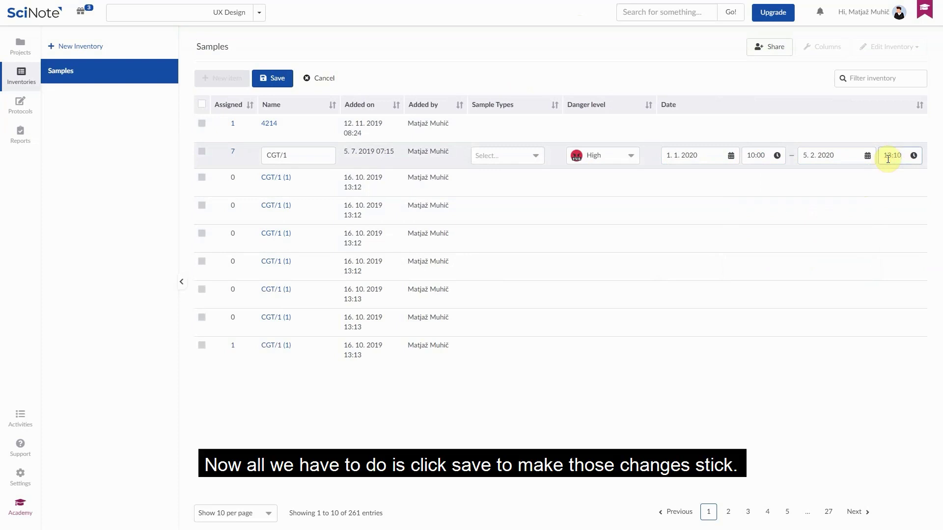
{"action": "left_click", "coordinate": [283, 81]}
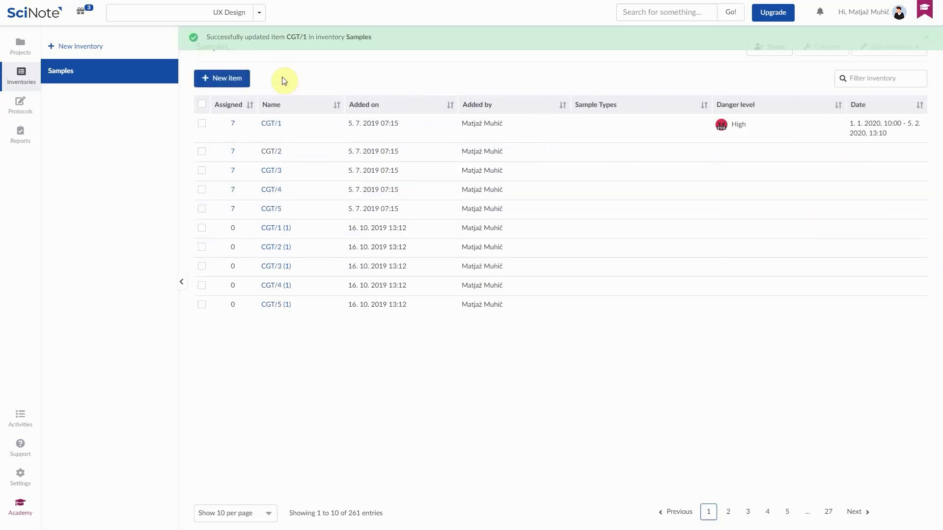